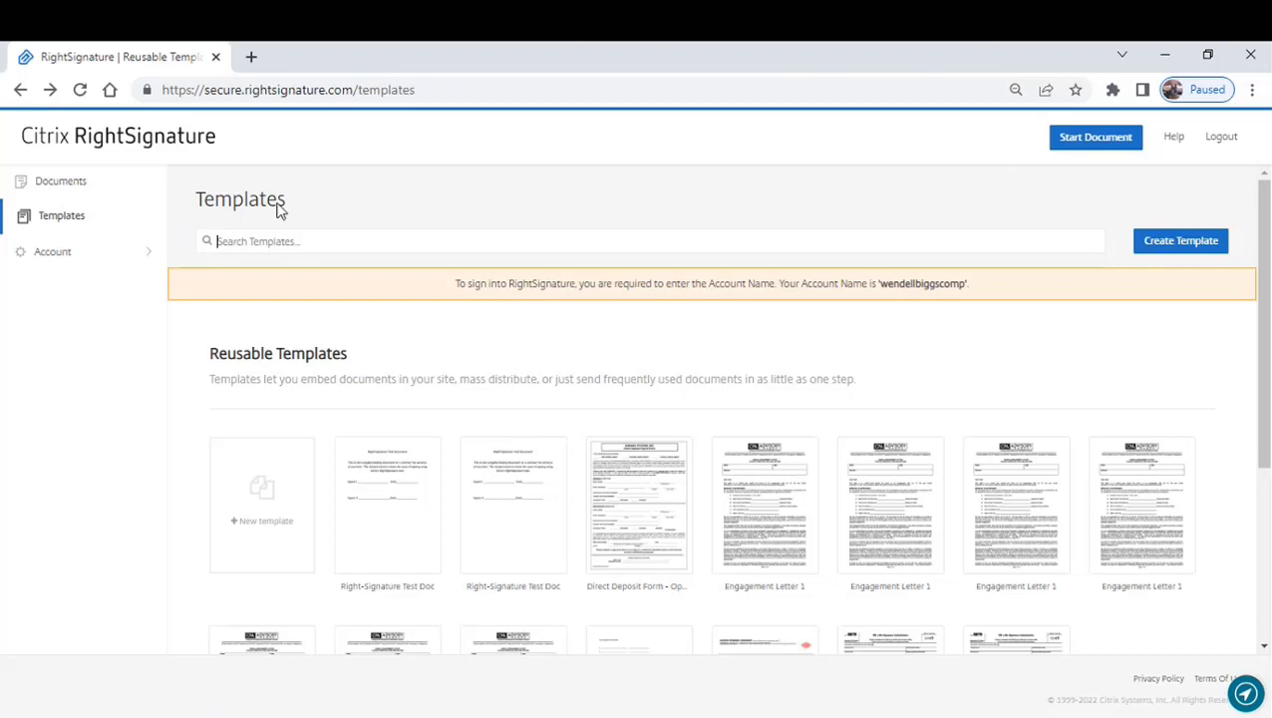
Open the account settings and review the user information, verified emails, document passcode requirement and default token expiration period
{"action": "left_click", "coordinate": [57, 254]}
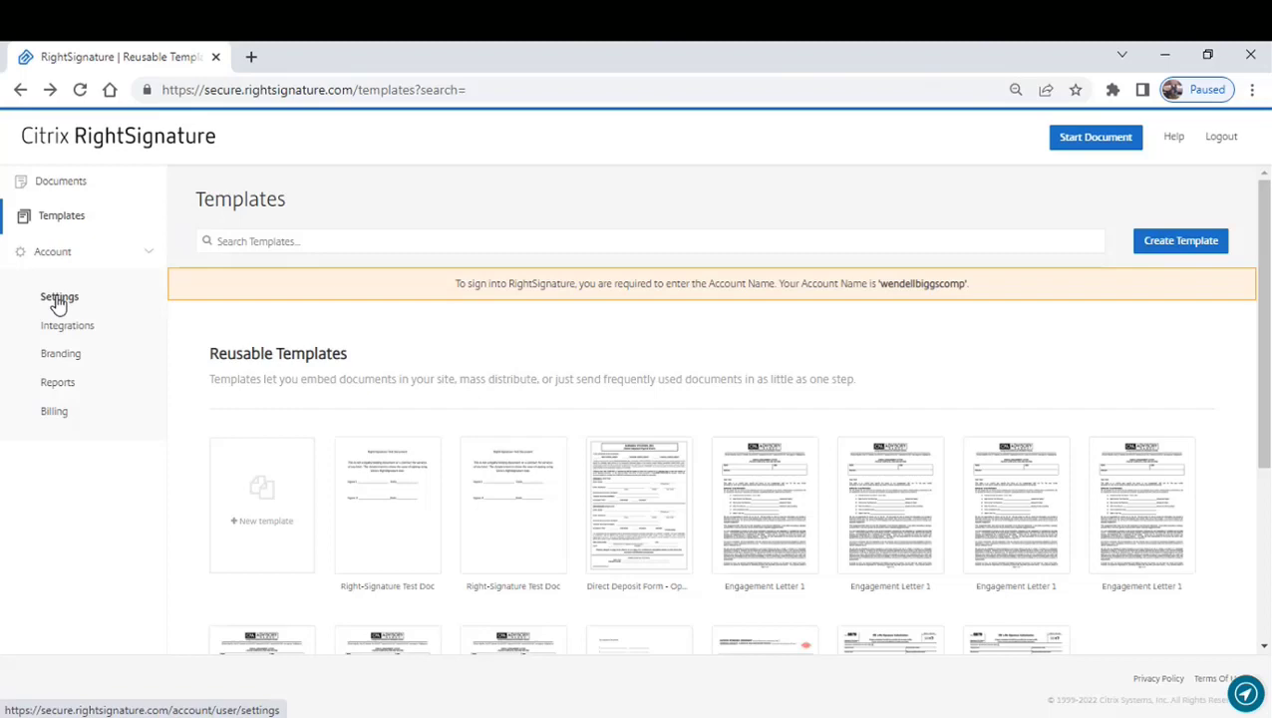
{"action": "left_click", "coordinate": [58, 303]}
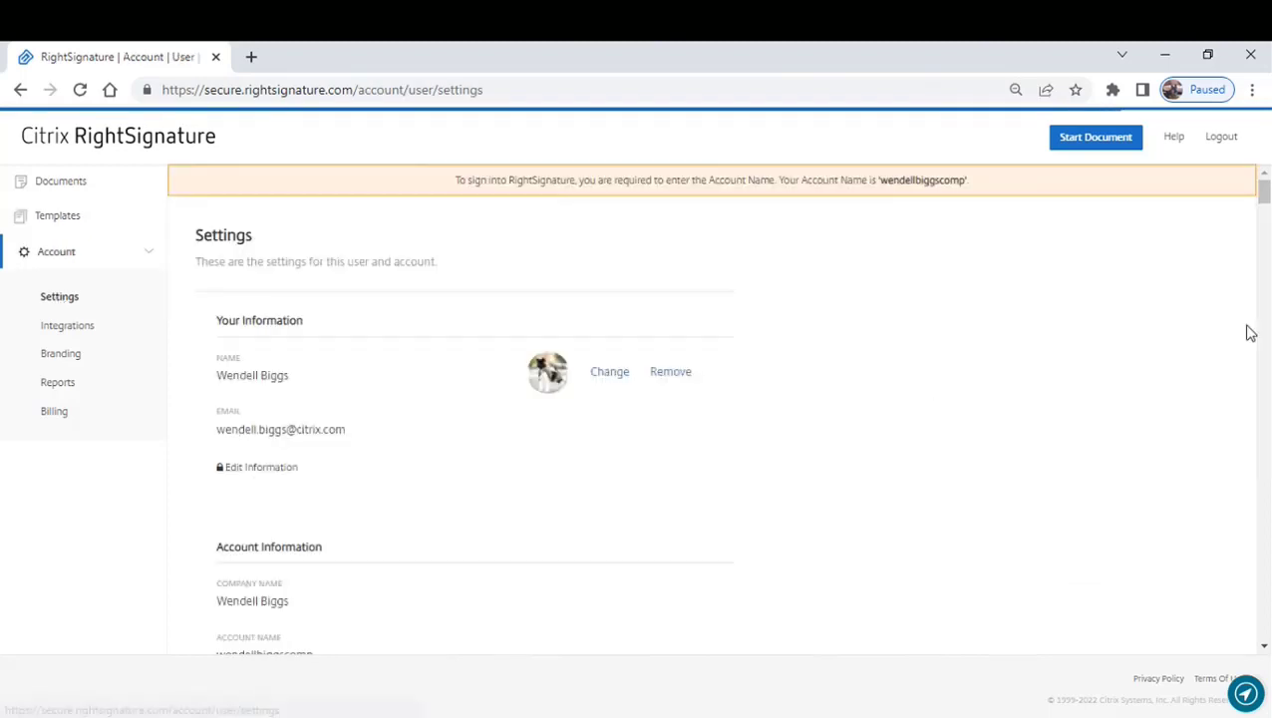
{"action": "left_click", "coordinate": [1263, 647]}
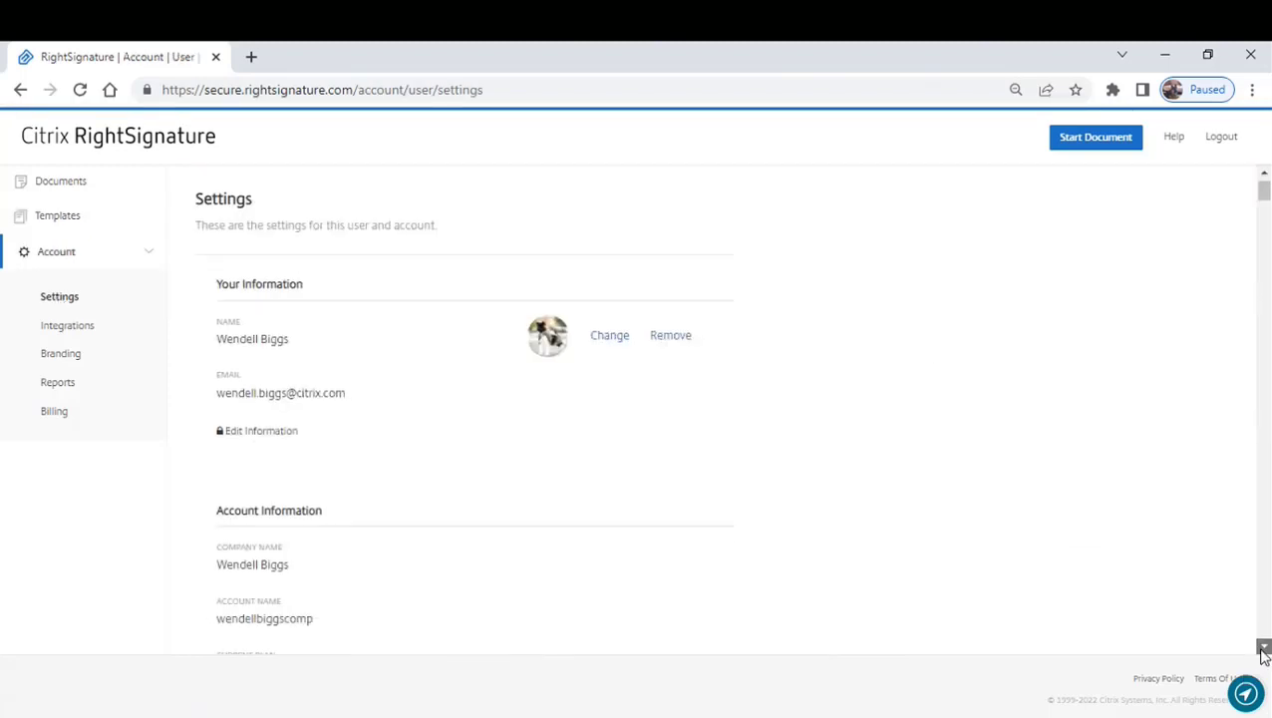
{"action": "left_click", "coordinate": [1263, 648]}
{"action": "left_click", "coordinate": [1263, 648]}
{"action": "left_click", "coordinate": [1264, 648]}
{"action": "left_click", "coordinate": [1264, 648]}
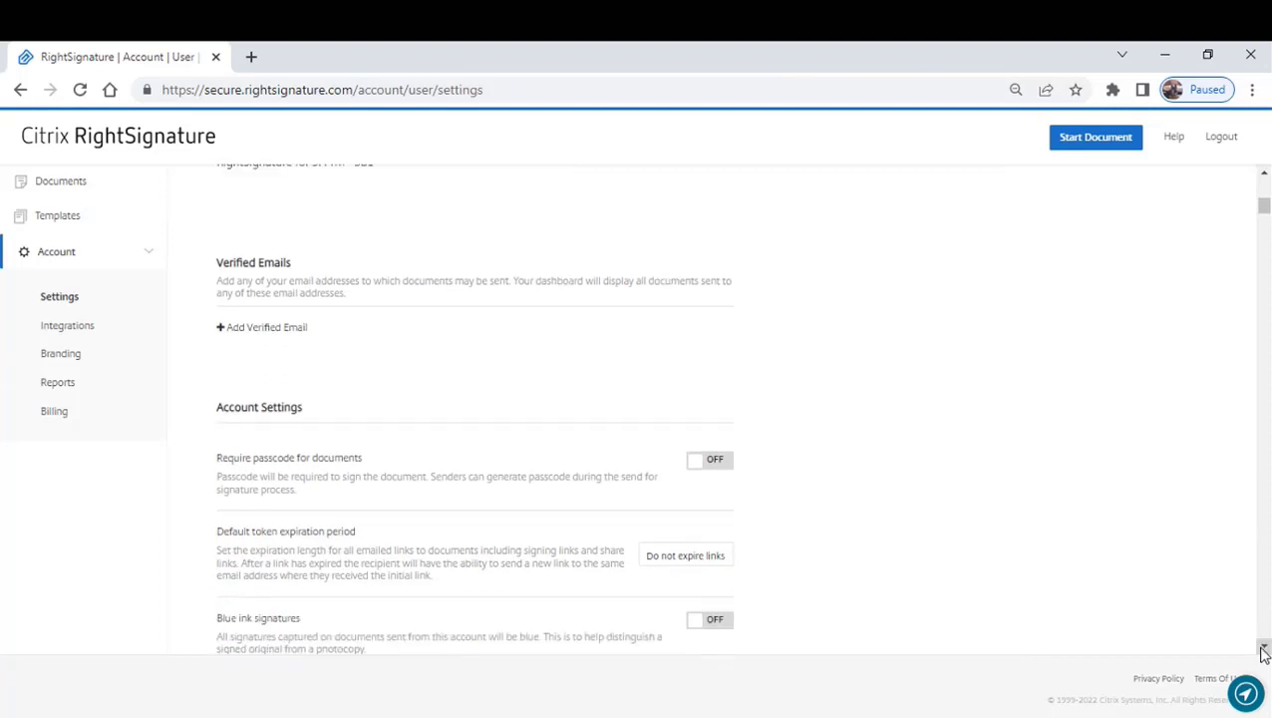
{"action": "left_click", "coordinate": [1264, 650]}
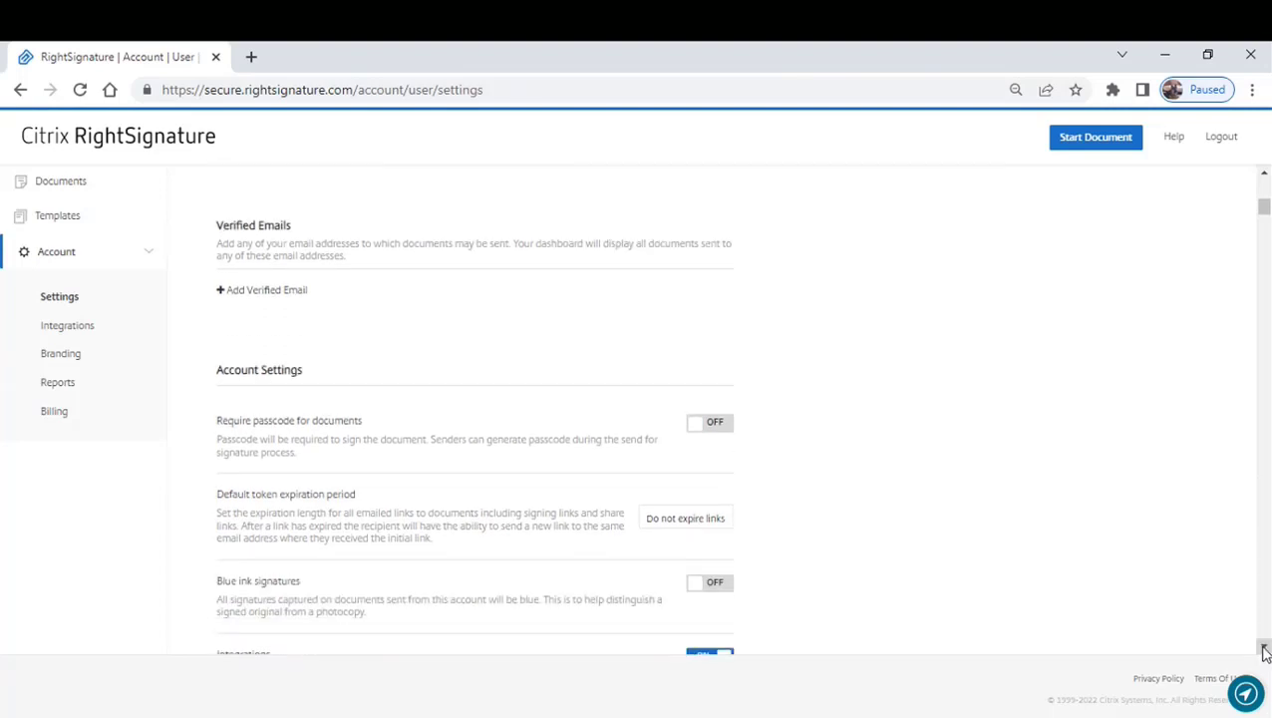
{"action": "left_click", "coordinate": [1263, 649]}
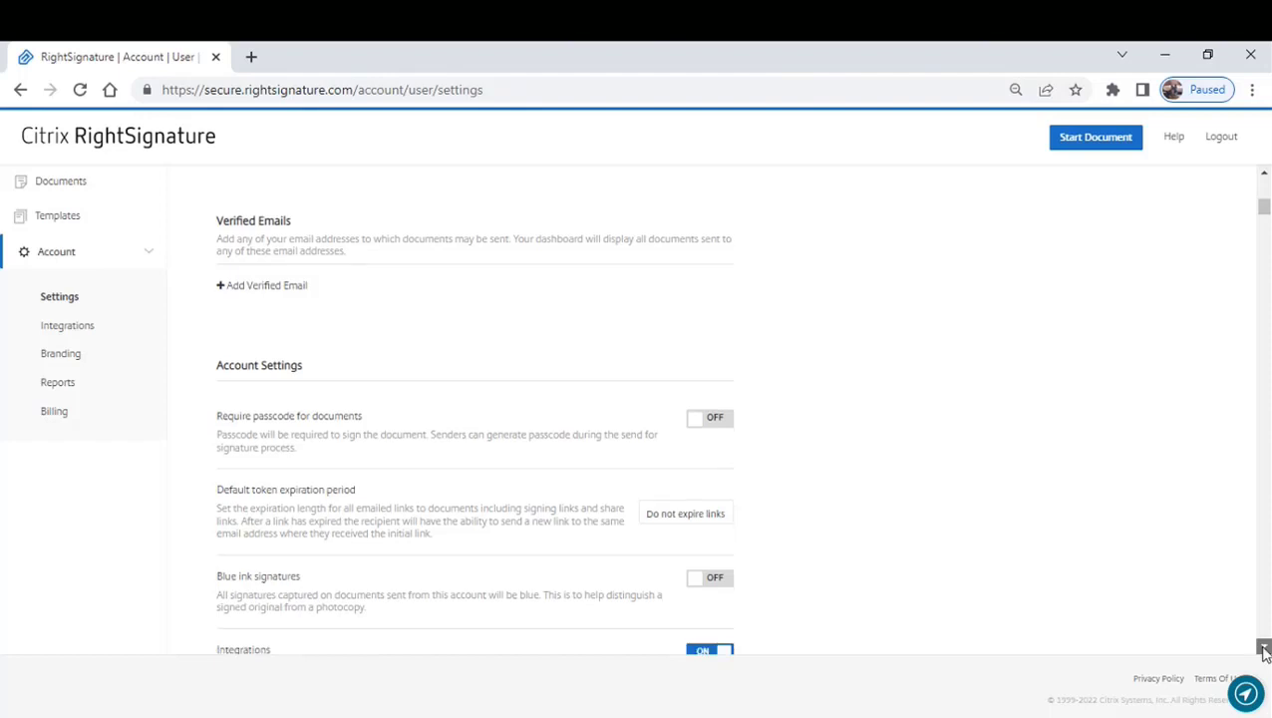
Examine the blue ink signature and integrations options, plus the personal settings for field detection, document notifications and contact searching
{"action": "left_click", "coordinate": [1264, 650]}
{"action": "left_click", "coordinate": [1263, 649]}
{"action": "left_click", "coordinate": [1264, 649]}
{"action": "left_click", "coordinate": [1264, 649]}
{"action": "left_click", "coordinate": [1264, 649]}
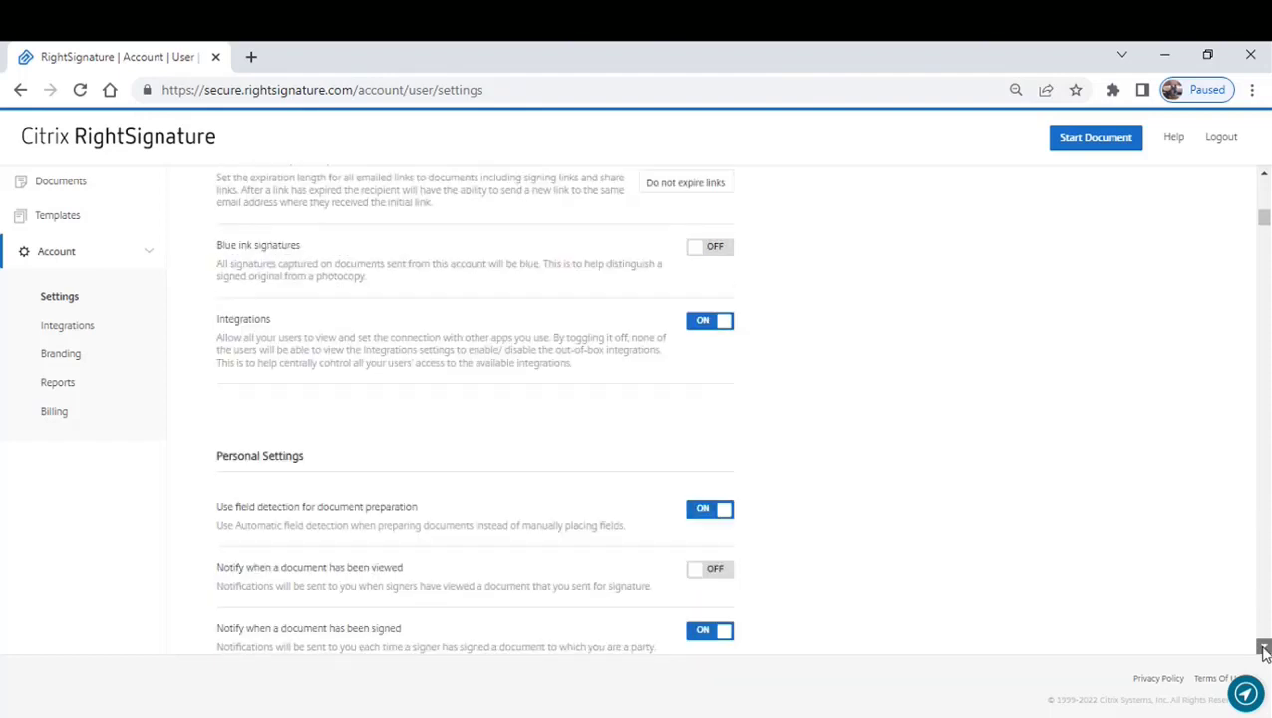
{"action": "left_click", "coordinate": [1263, 650]}
{"action": "left_click", "coordinate": [1263, 650]}
{"action": "left_click", "coordinate": [1263, 649]}
{"action": "left_click", "coordinate": [1264, 650]}
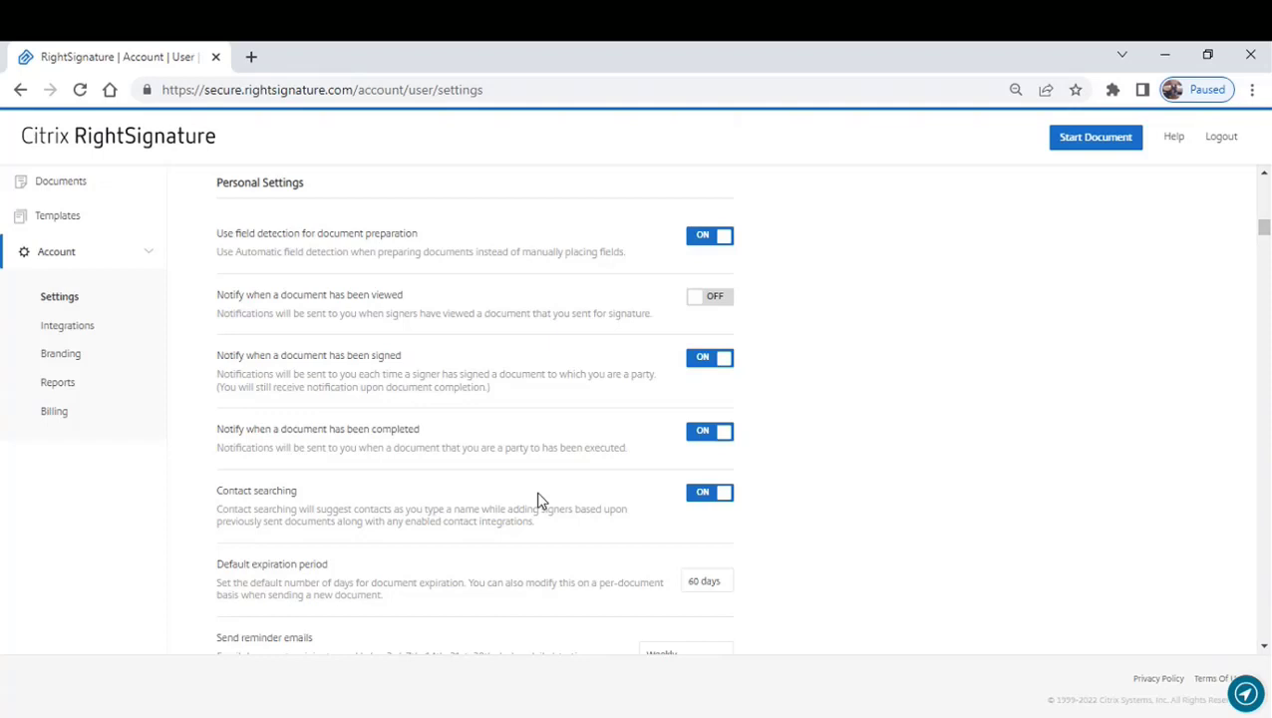
Review the personal settings for default expiration period, reminder emails, completed PDF attachments, default sender role and allowed signature types
{"action": "left_click", "coordinate": [1264, 647]}
{"action": "left_click", "coordinate": [1263, 646]}
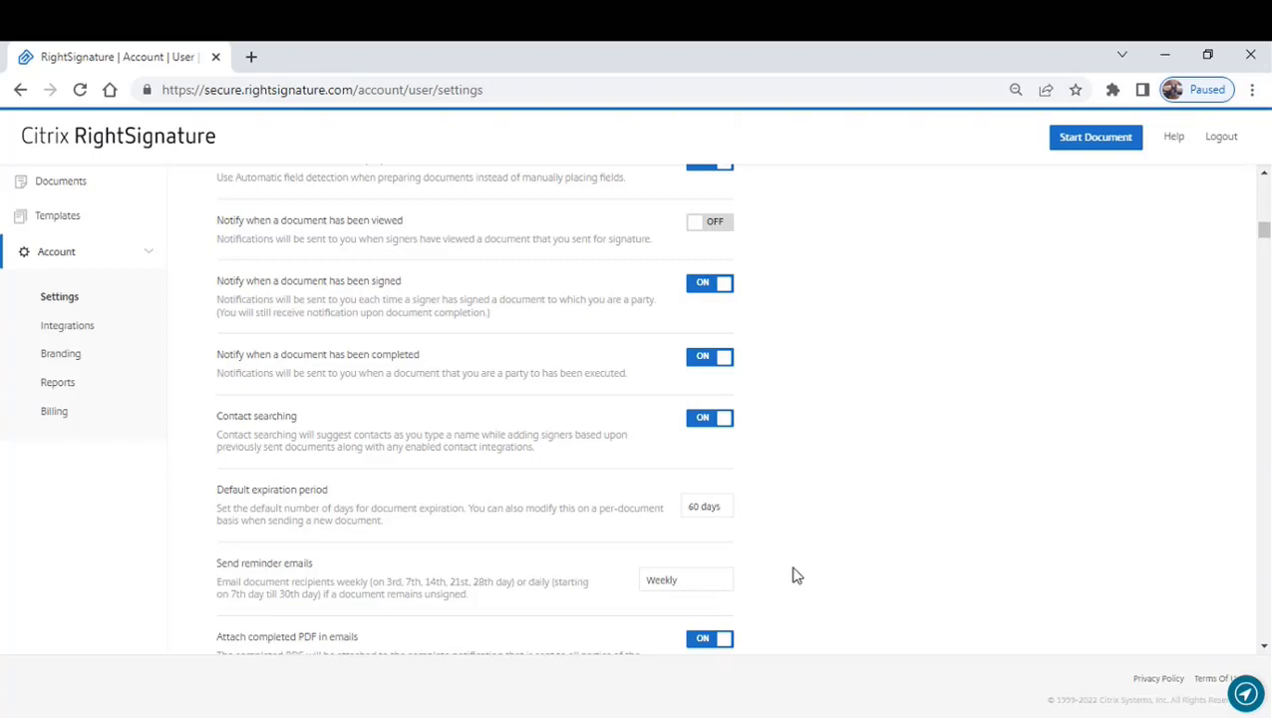
{"action": "left_click", "coordinate": [1264, 651]}
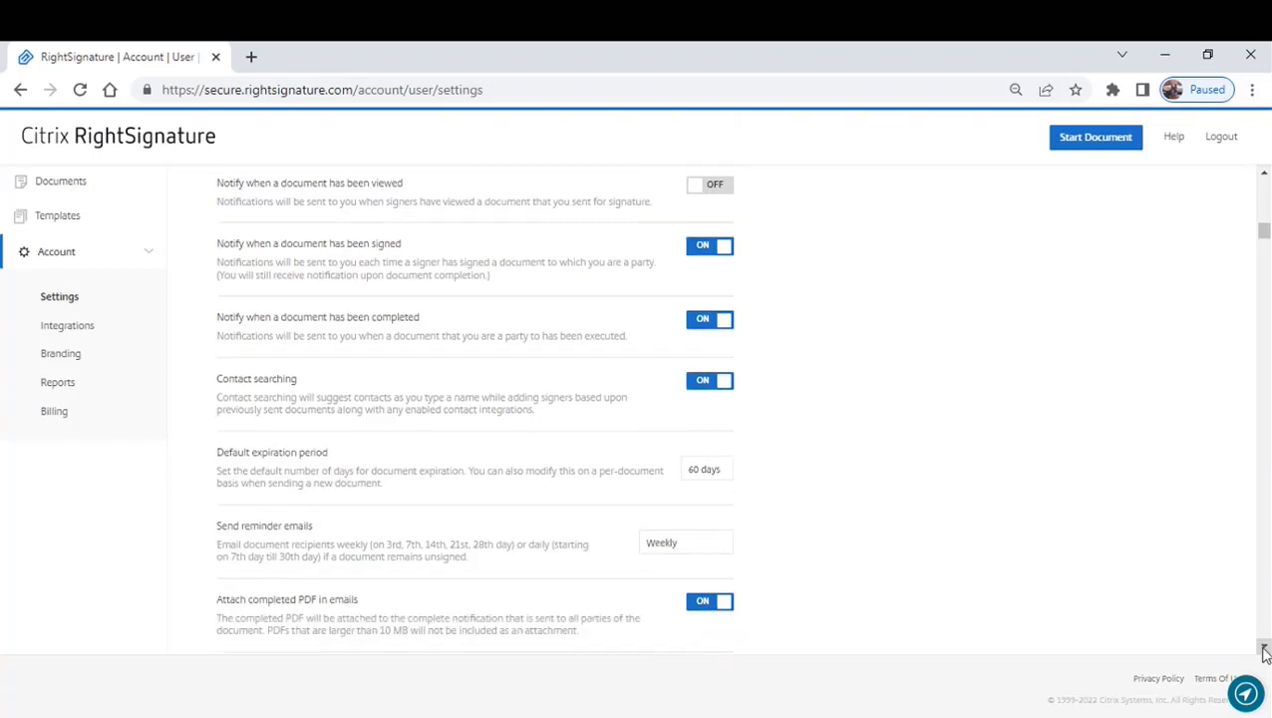
{"action": "left_click", "coordinate": [1264, 651]}
{"action": "left_click", "coordinate": [1265, 650]}
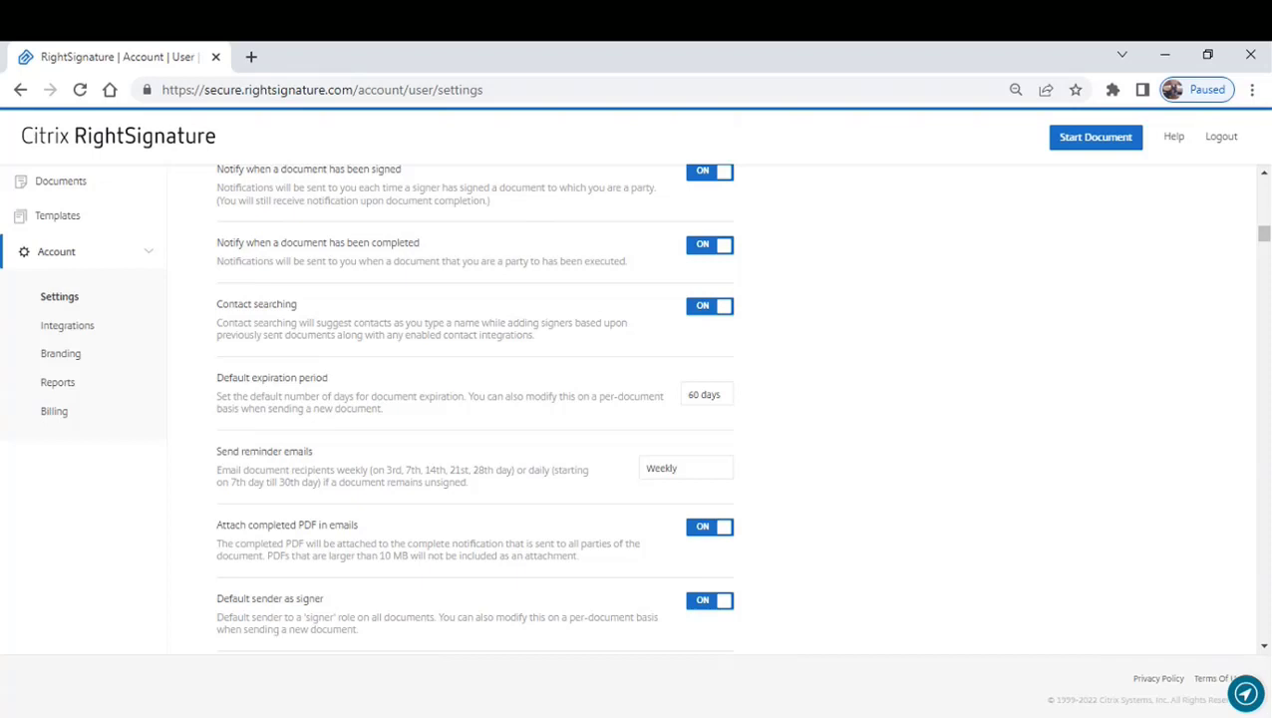
{"action": "left_click", "coordinate": [1264, 646]}
{"action": "scroll", "coordinate": [1264, 648], "scroll_direction": "down", "scroll_amount": 5}
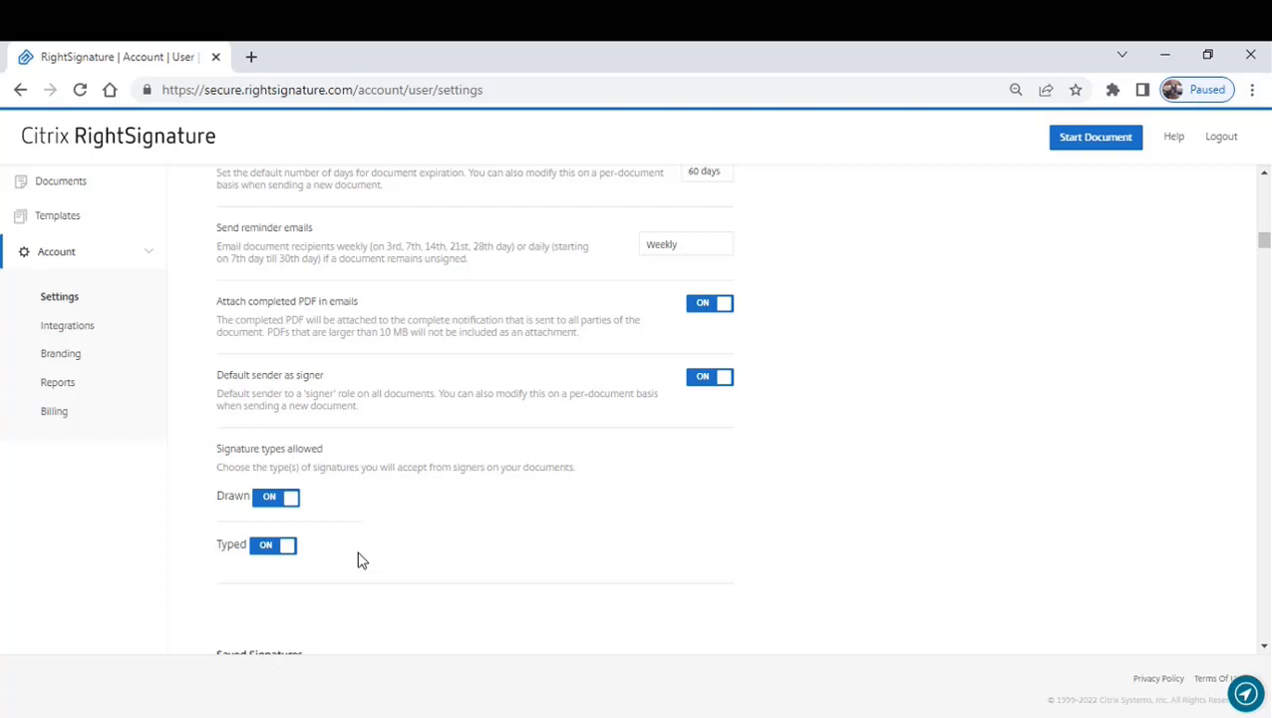
Examine the saved signatures below the allowed signature types in the account settings
{"action": "left_click", "coordinate": [1264, 646]}
{"action": "left_click", "coordinate": [1265, 646]}
{"action": "left_click", "coordinate": [1265, 646]}
{"action": "left_click", "coordinate": [1265, 646]}
{"action": "left_click", "coordinate": [1264, 647]}
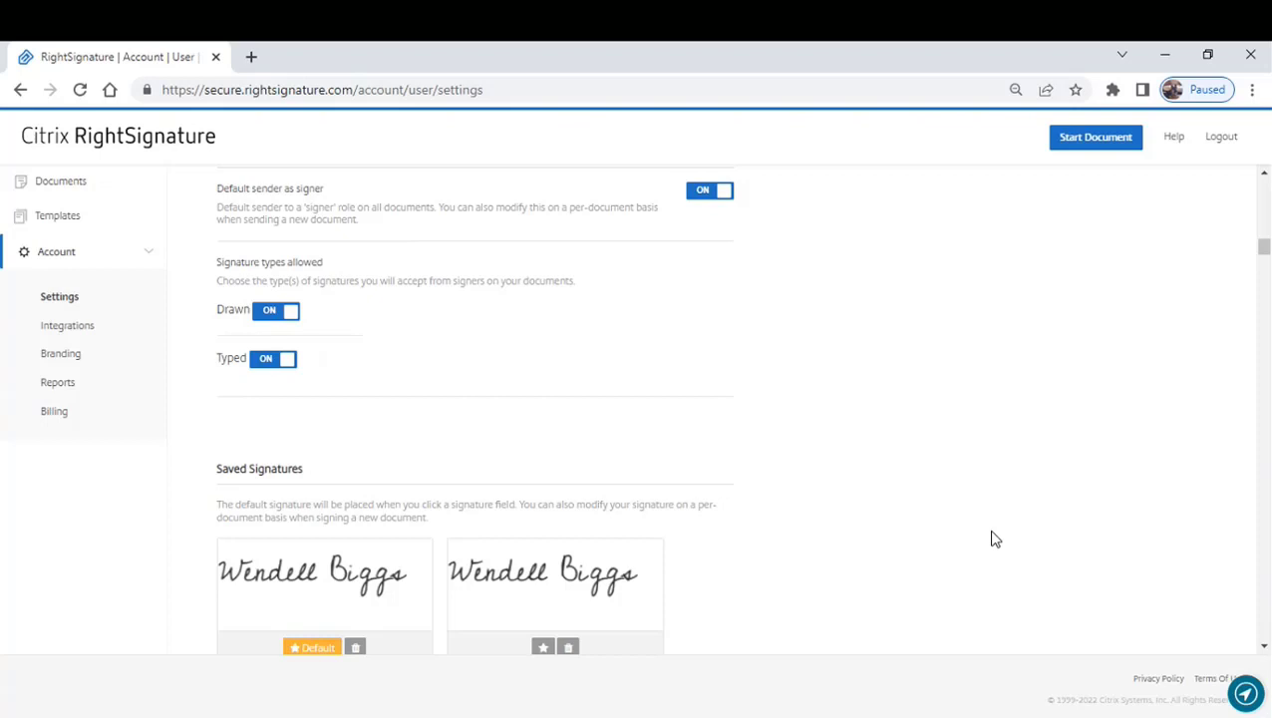
{"action": "left_click", "coordinate": [1264, 650]}
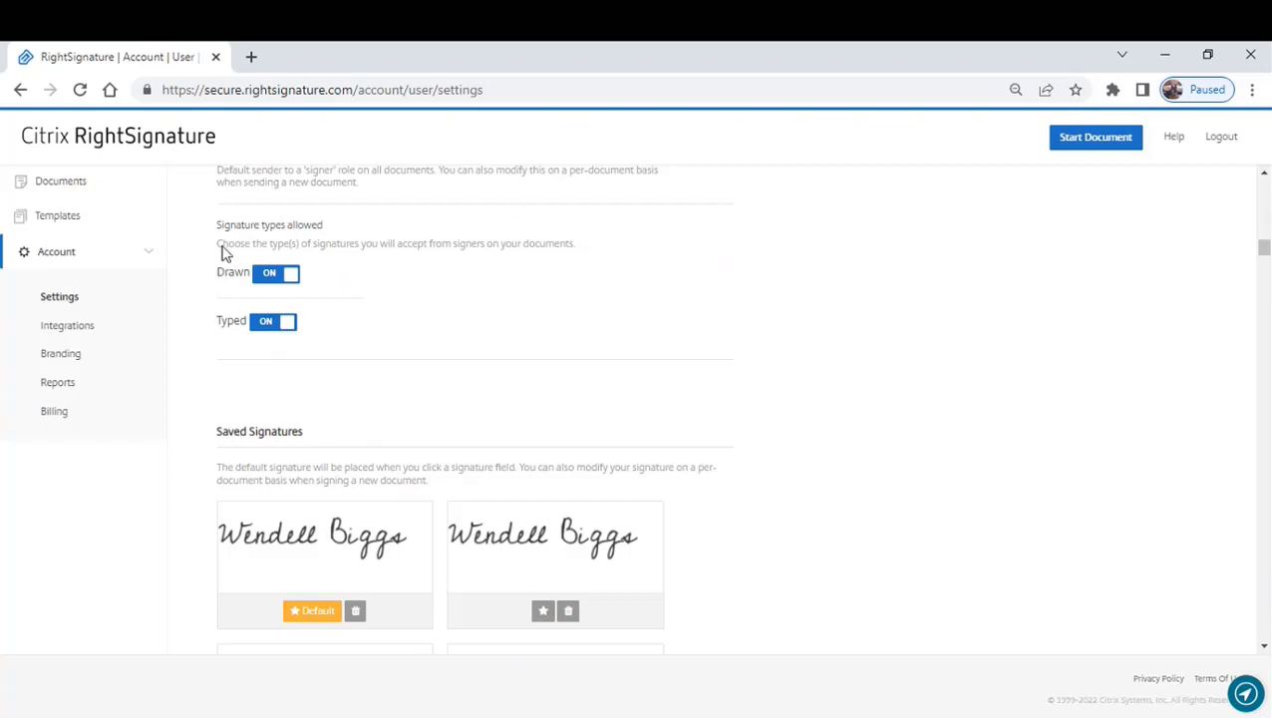
Open the account's branding page and review the colors, header and footer options, and the signer email's header, greeting and signature
{"action": "left_click", "coordinate": [58, 361]}
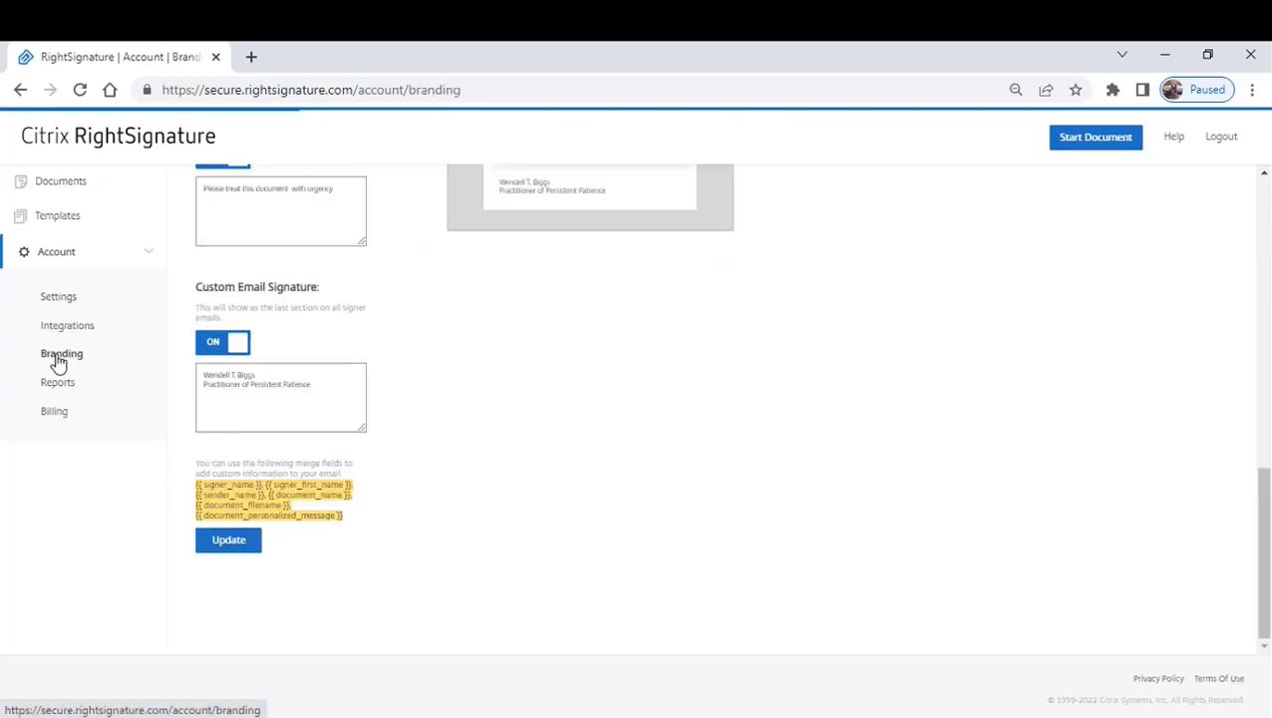
{"action": "scroll", "coordinate": [1259, 559], "scroll_direction": "up", "scroll_amount": 10}
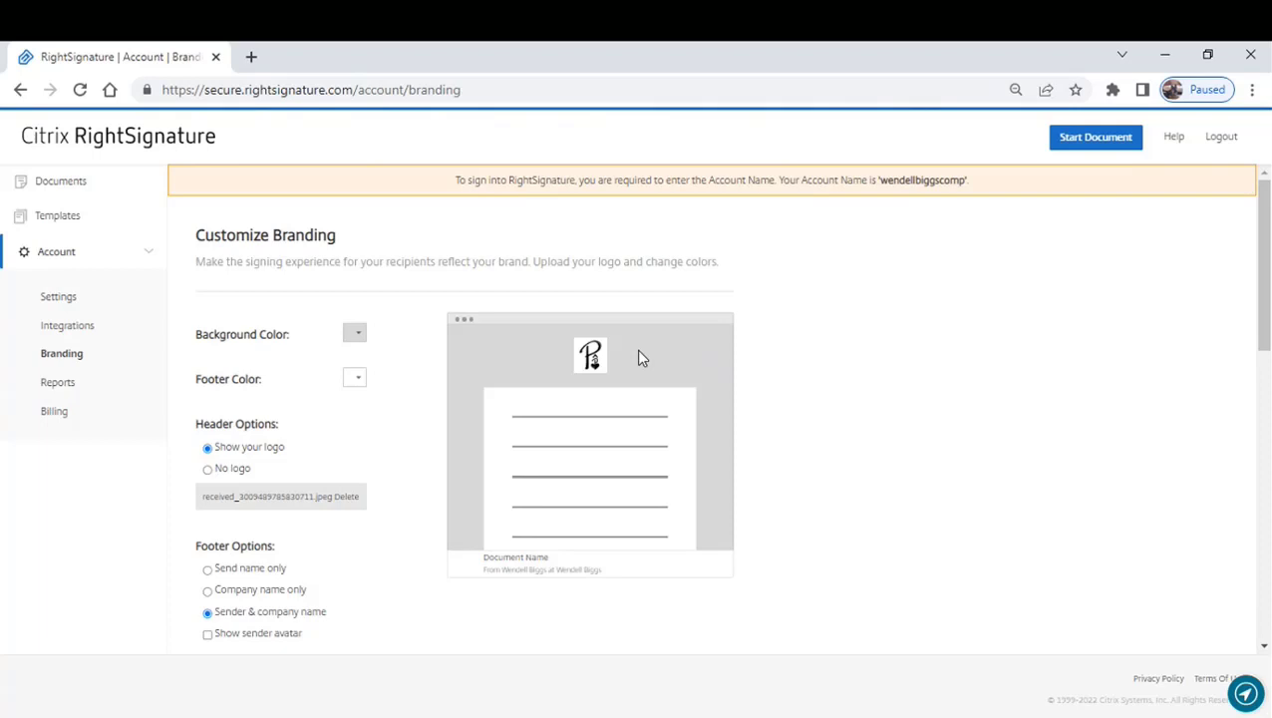
{"action": "left_click_drag", "start_coordinate": [1263, 264], "coordinate": [1263, 371]}
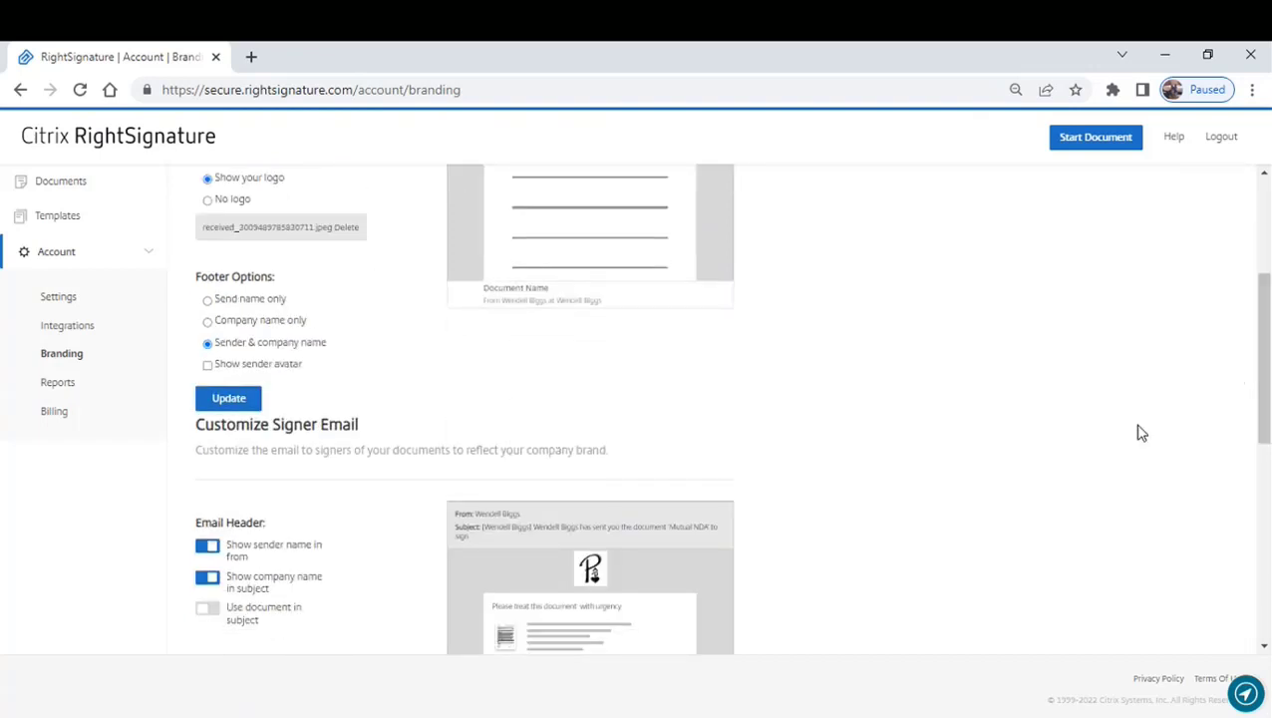
{"action": "left_click_drag", "start_coordinate": [1264, 355], "coordinate": [1264, 426]}
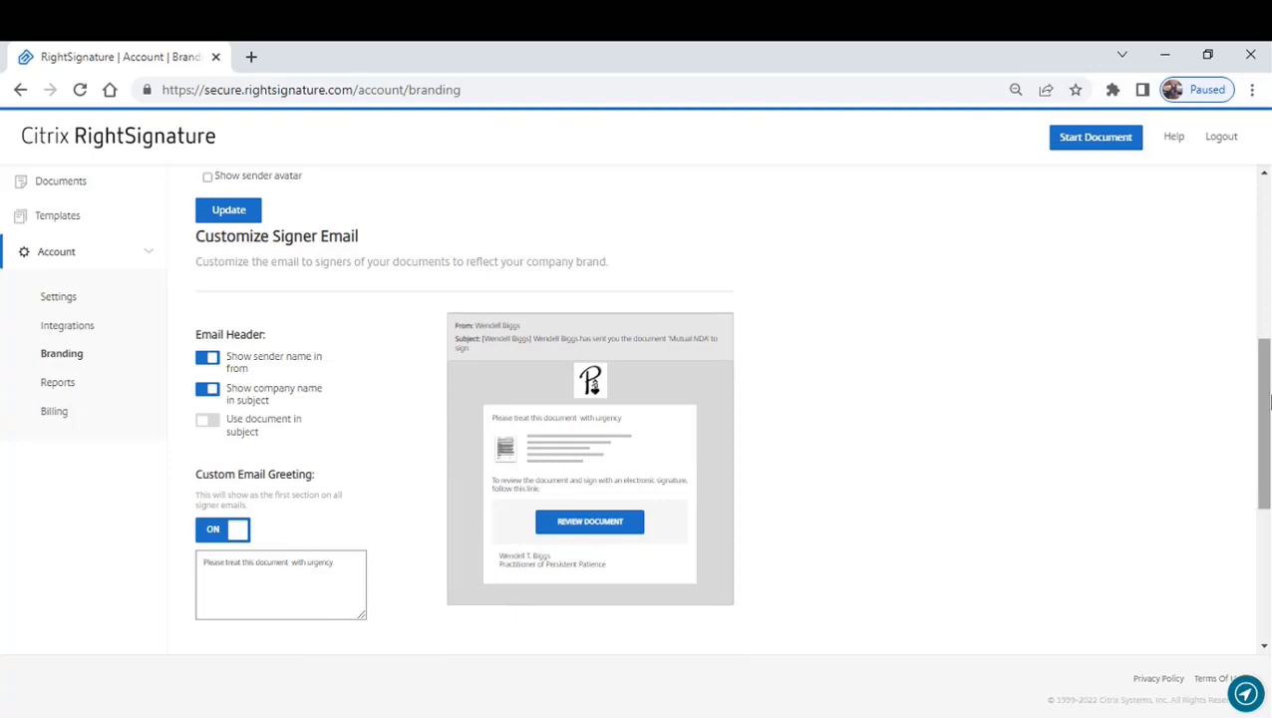
{"action": "scroll", "coordinate": [1269, 399], "scroll_direction": "down", "scroll_amount": 2}
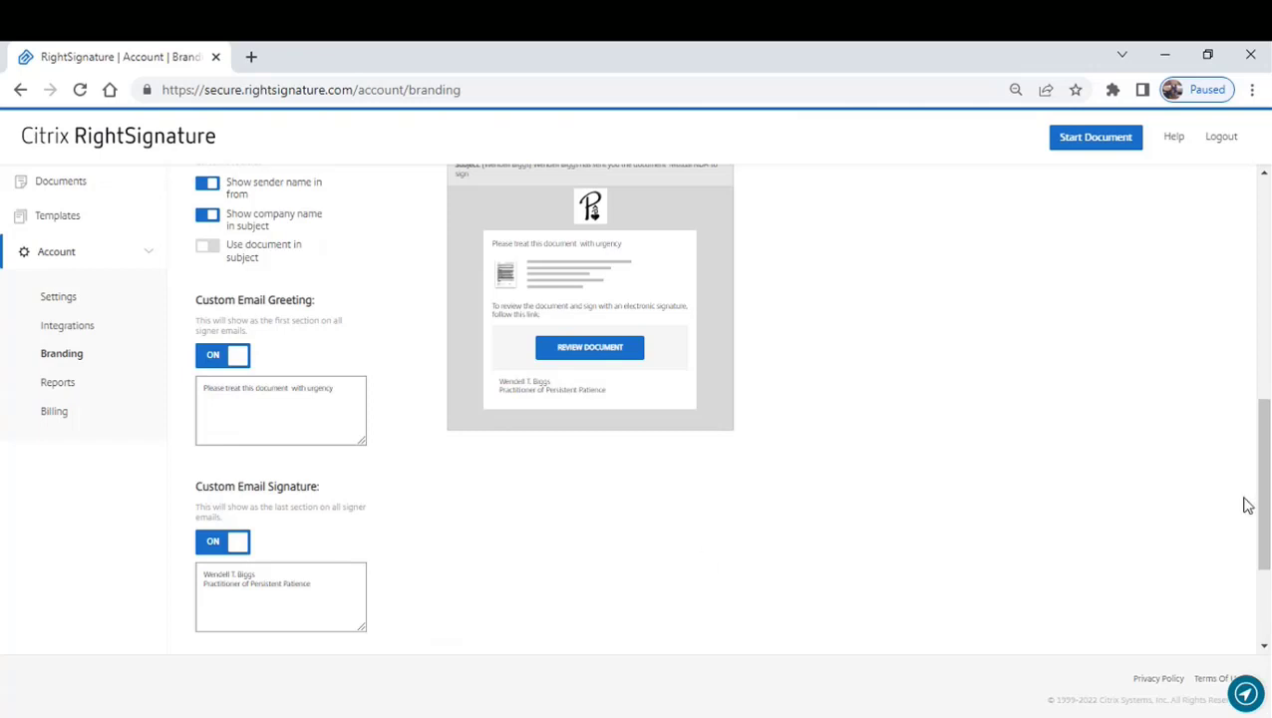
{"action": "left_click_drag", "start_coordinate": [1264, 477], "coordinate": [1259, 335]}
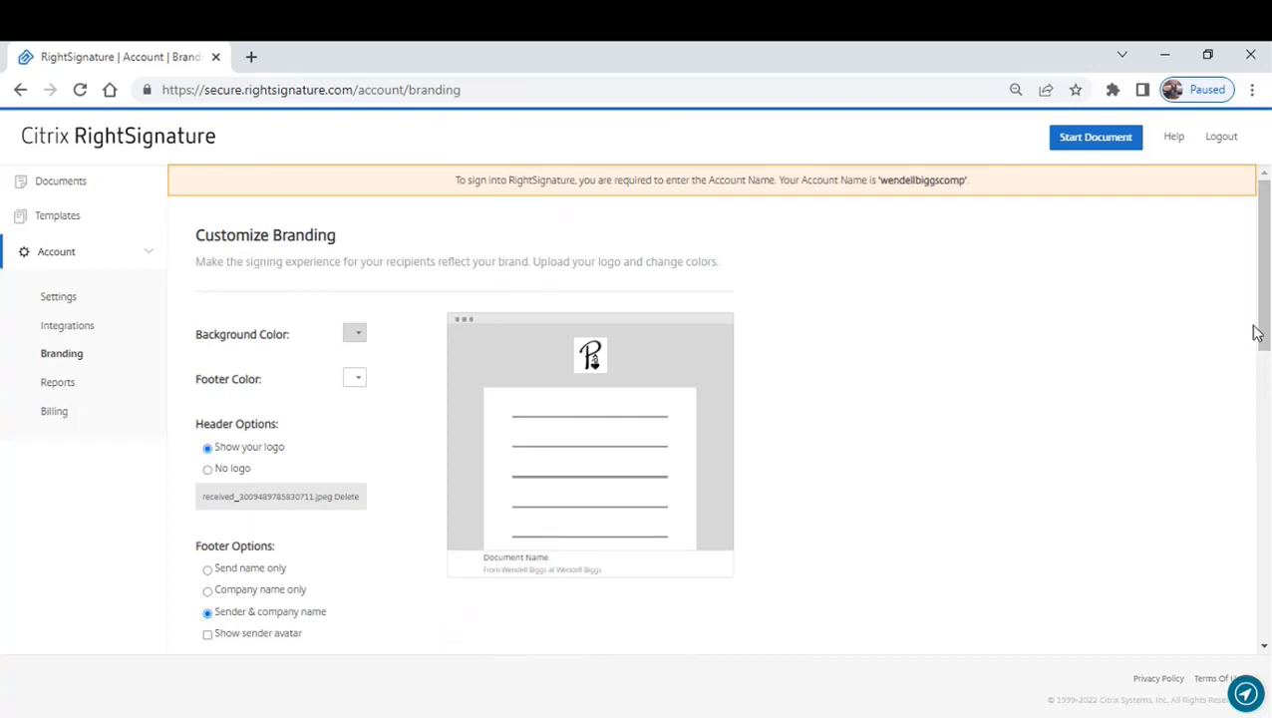